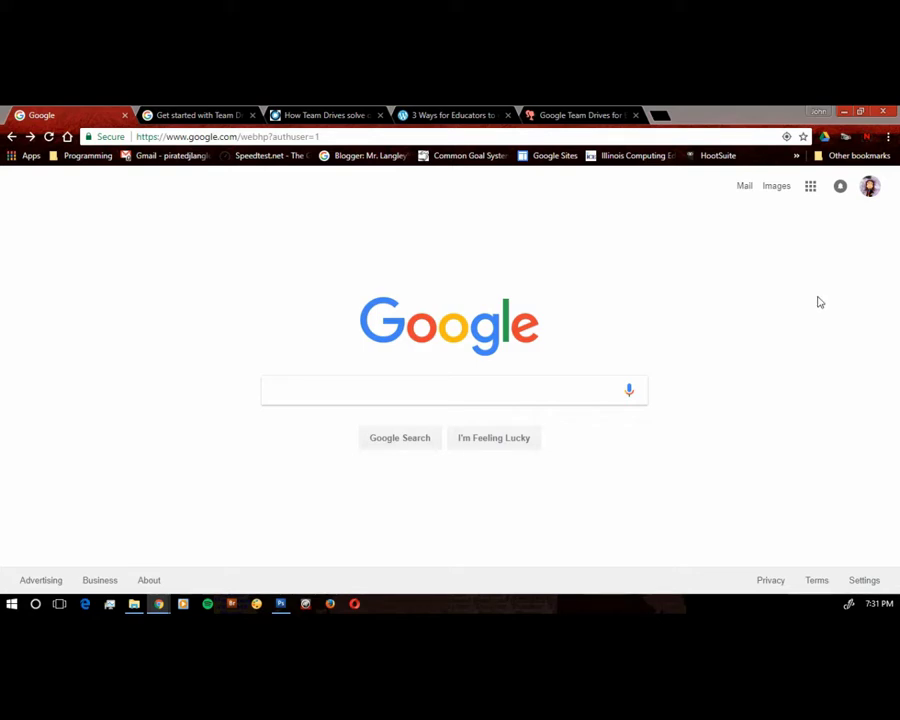
# - Open Google Drive from the Google home page and go to the Team Drives section
pyautogui.click(813, 194)
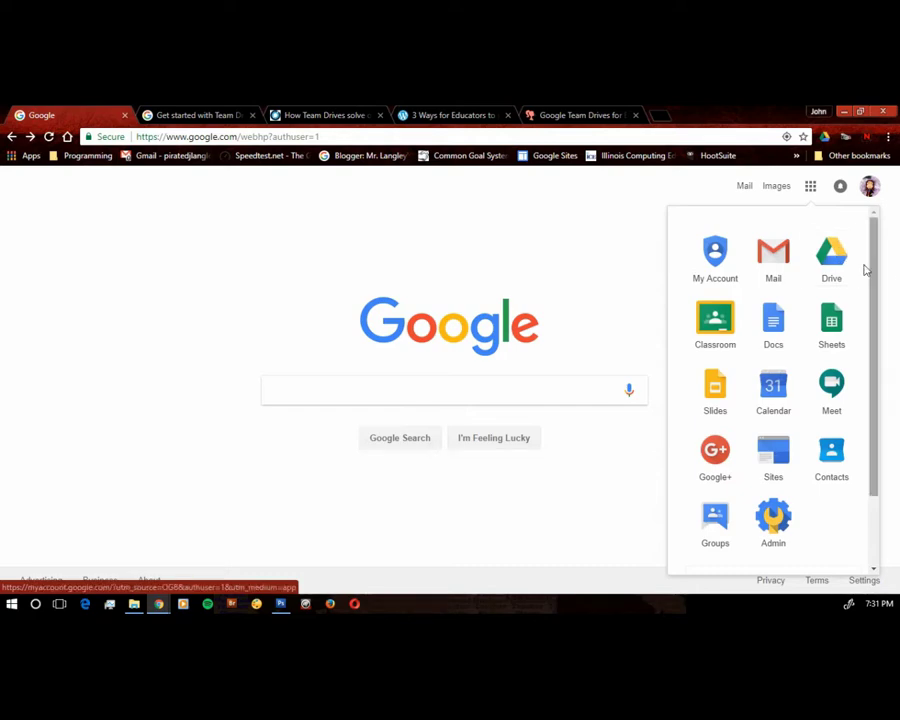
pyautogui.click(838, 258)
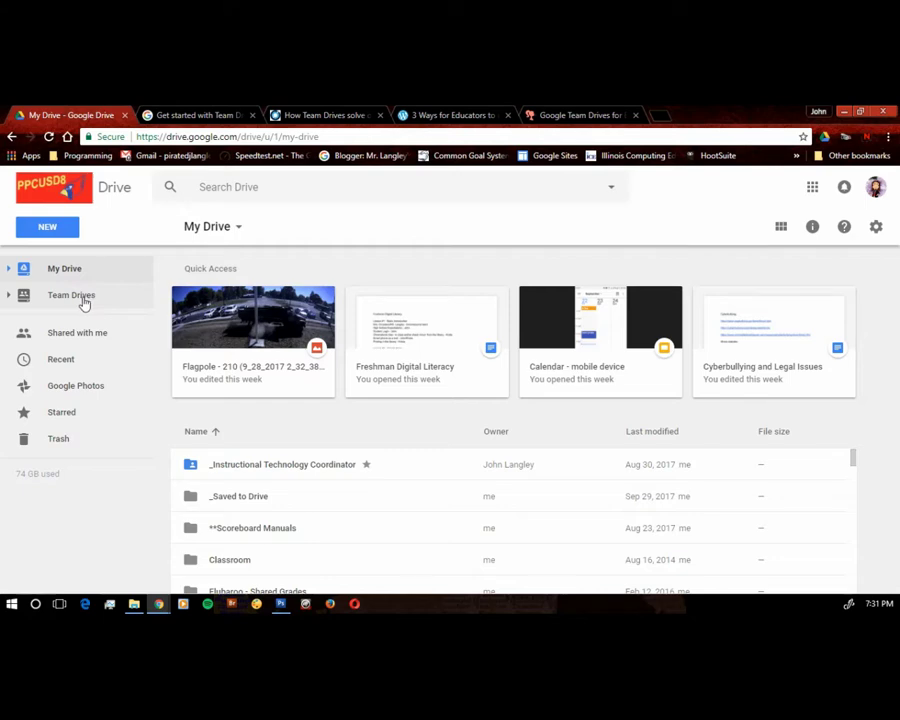
pyautogui.click(71, 300)
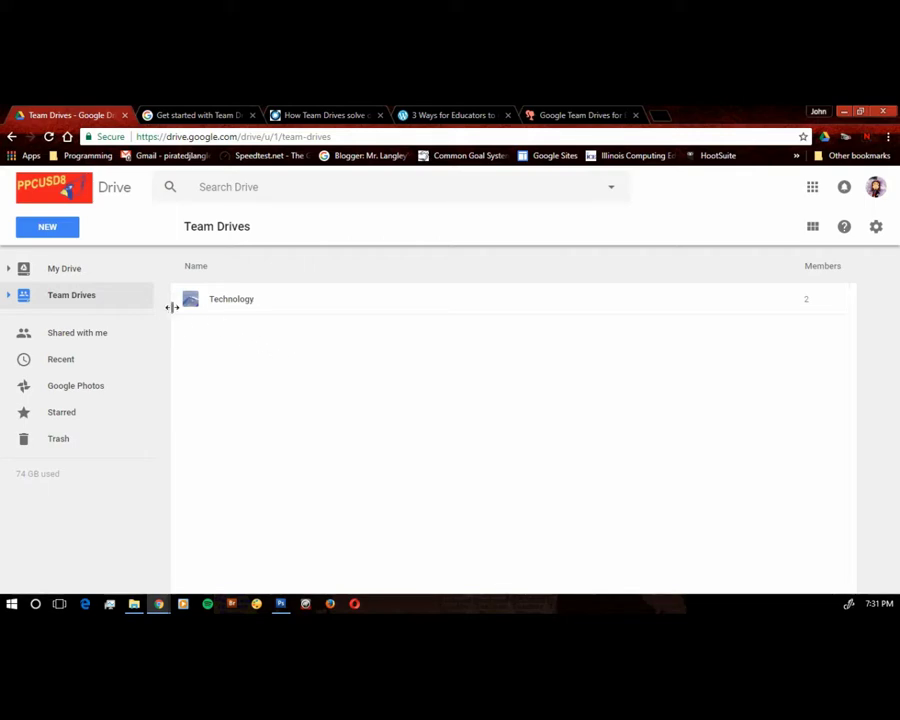
# - Create a new Team Drive named "Test for PD"
pyautogui.click(55, 231)
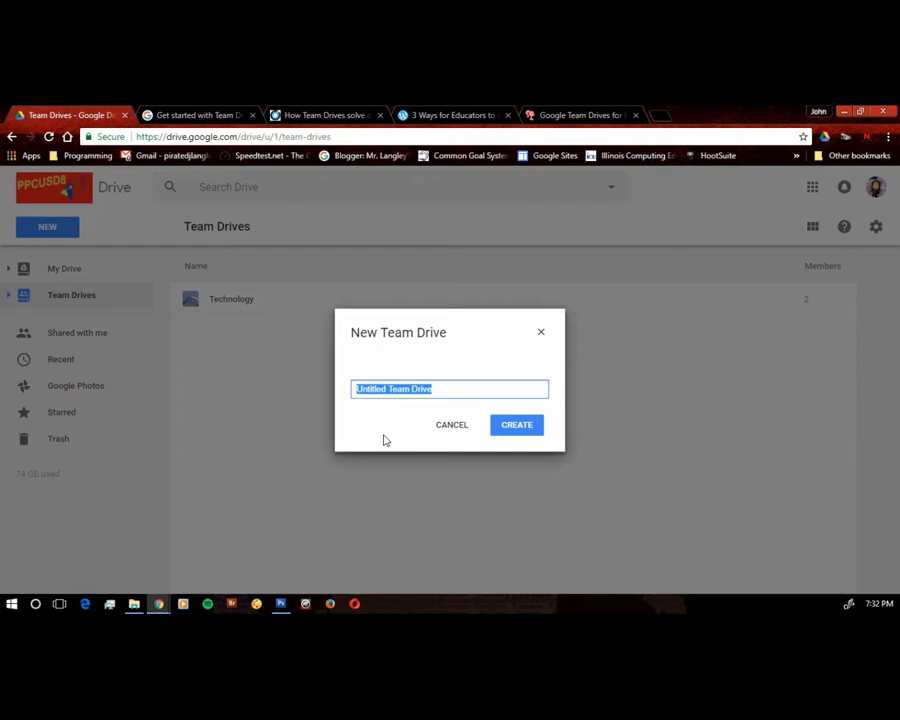
pyautogui.write('T')
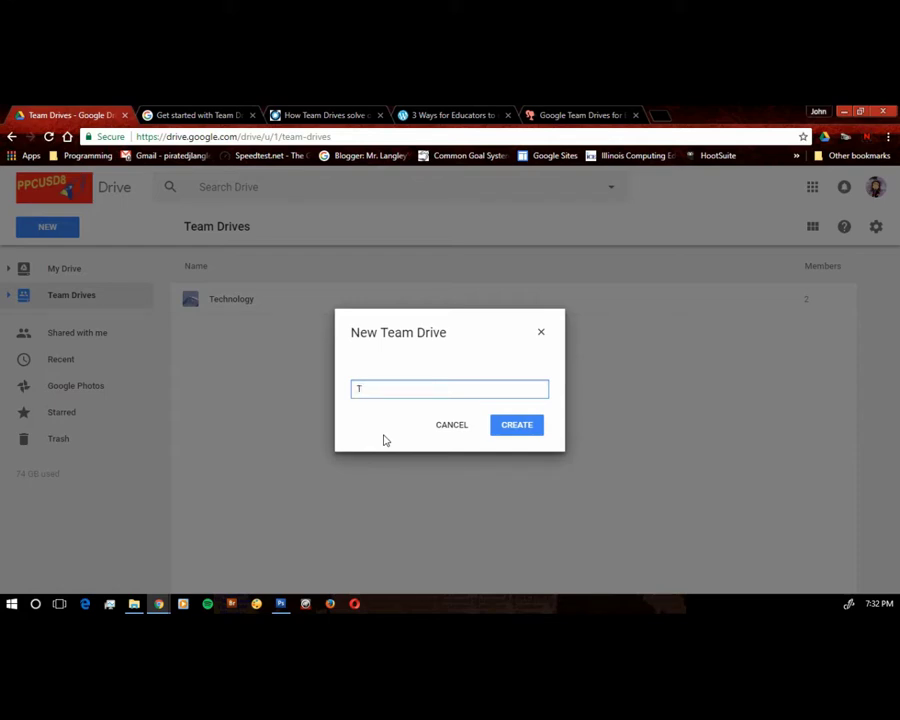
pyautogui.write('est for PD')
pyautogui.press('Return')
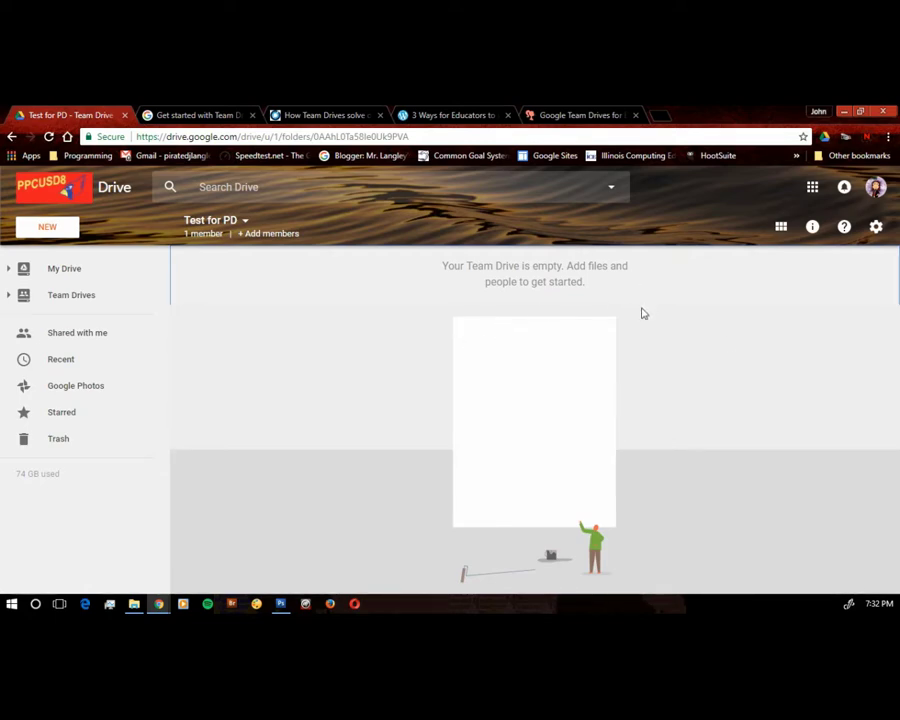
# - Add a colleague as a member of the Test for PD Team Drive with Edit access, skipping the notification
pyautogui.click(273, 234)
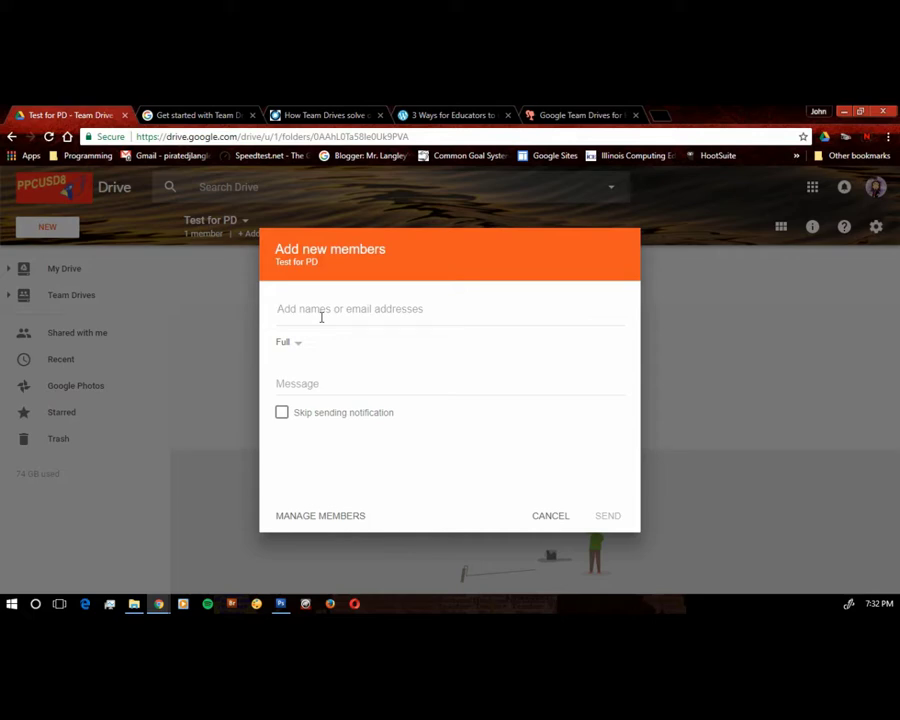
pyautogui.write('jla')
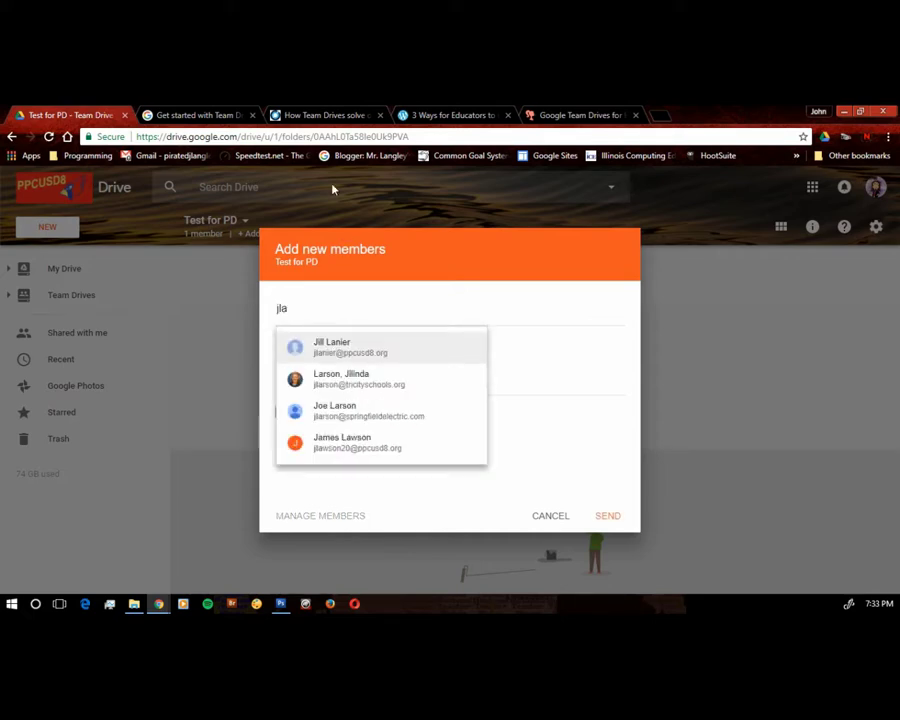
pyautogui.click(390, 343)
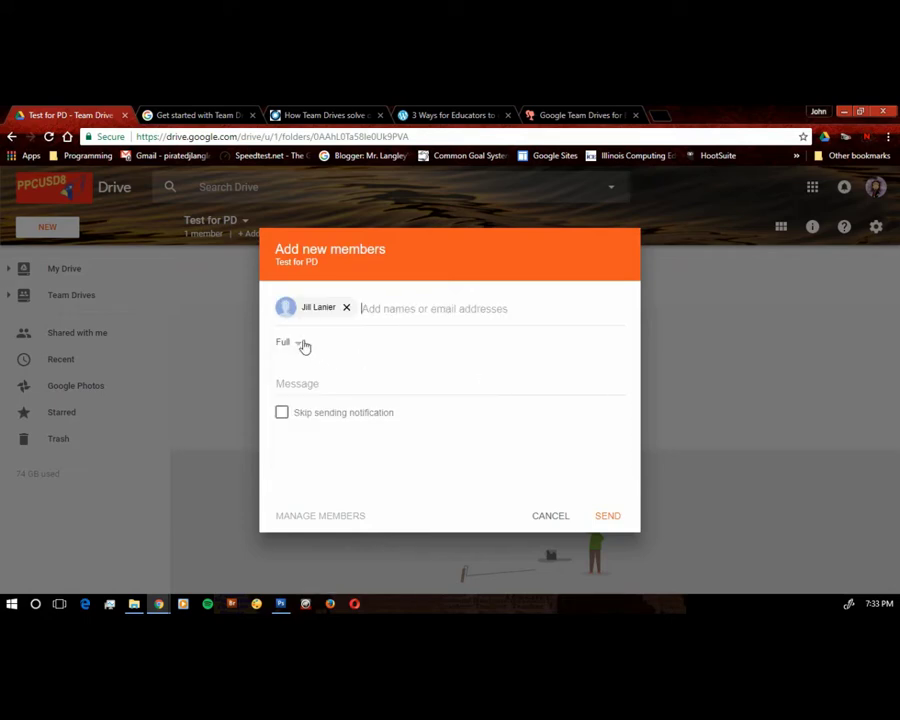
pyautogui.click(296, 346)
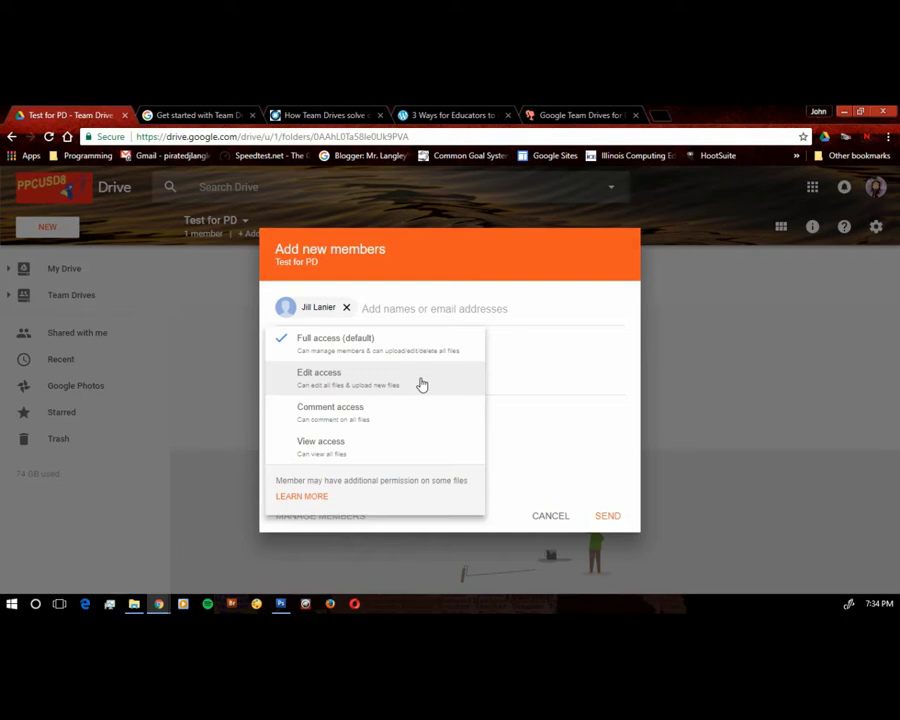
pyautogui.click(423, 385)
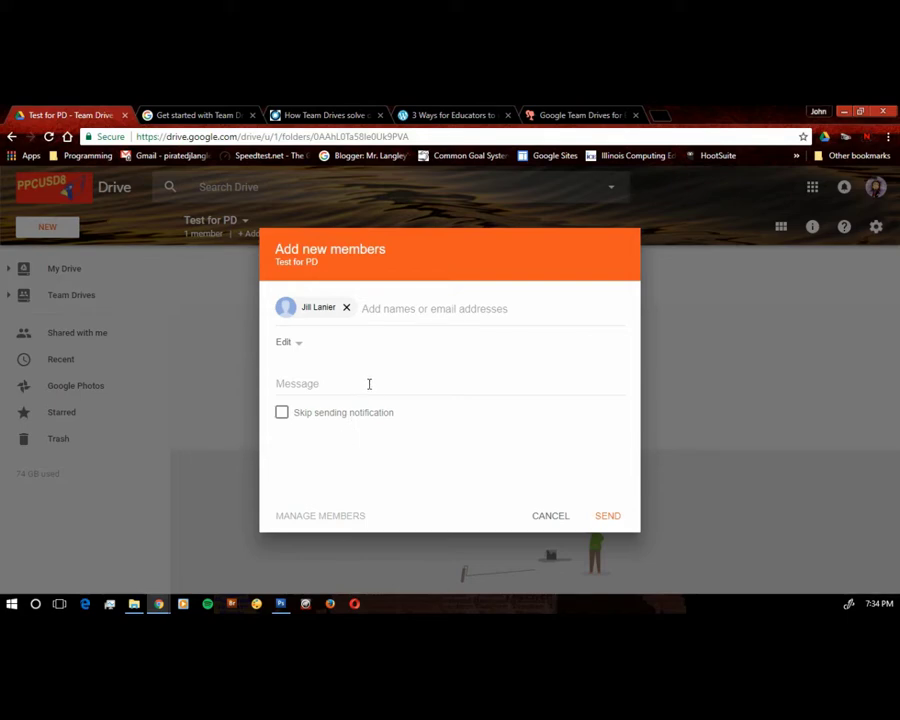
pyautogui.click(282, 414)
pyautogui.click(612, 518)
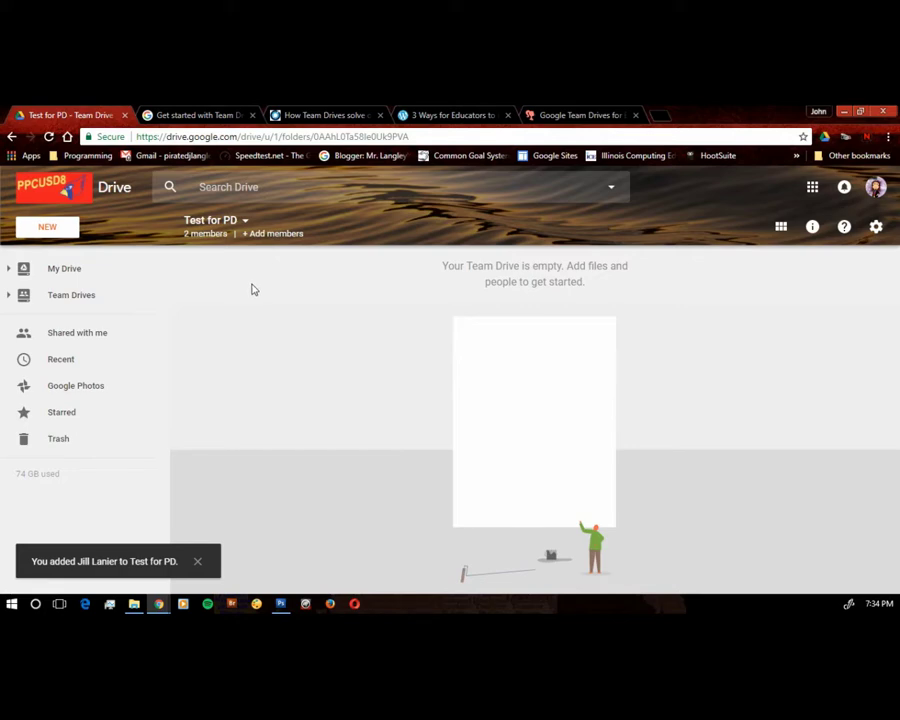
# - Create a folder named "PD for October" in the Test for PD Team Drive
pyautogui.click(70, 228)
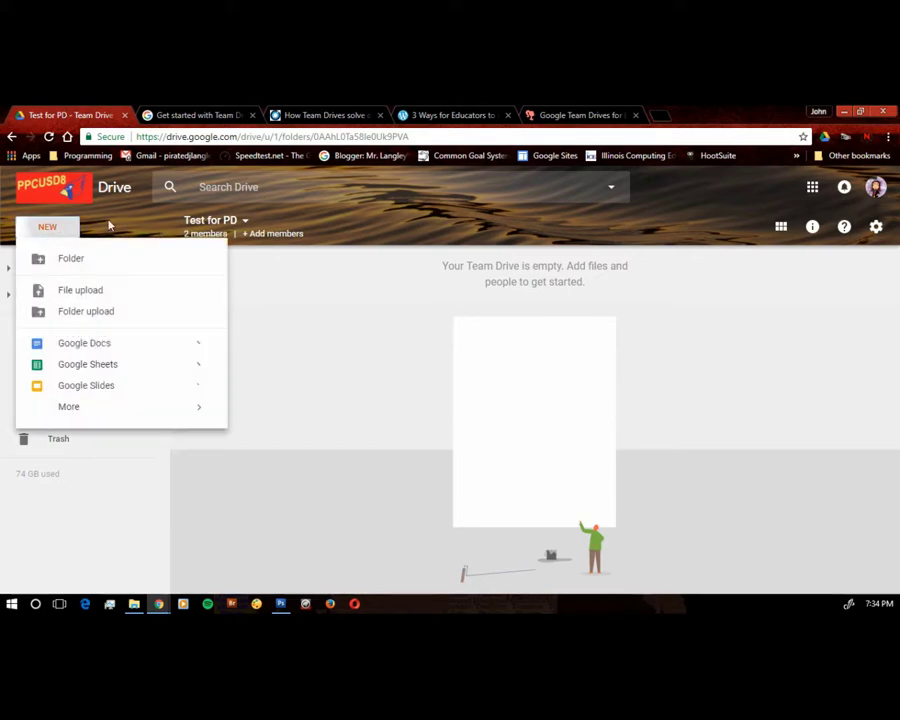
pyautogui.click(90, 260)
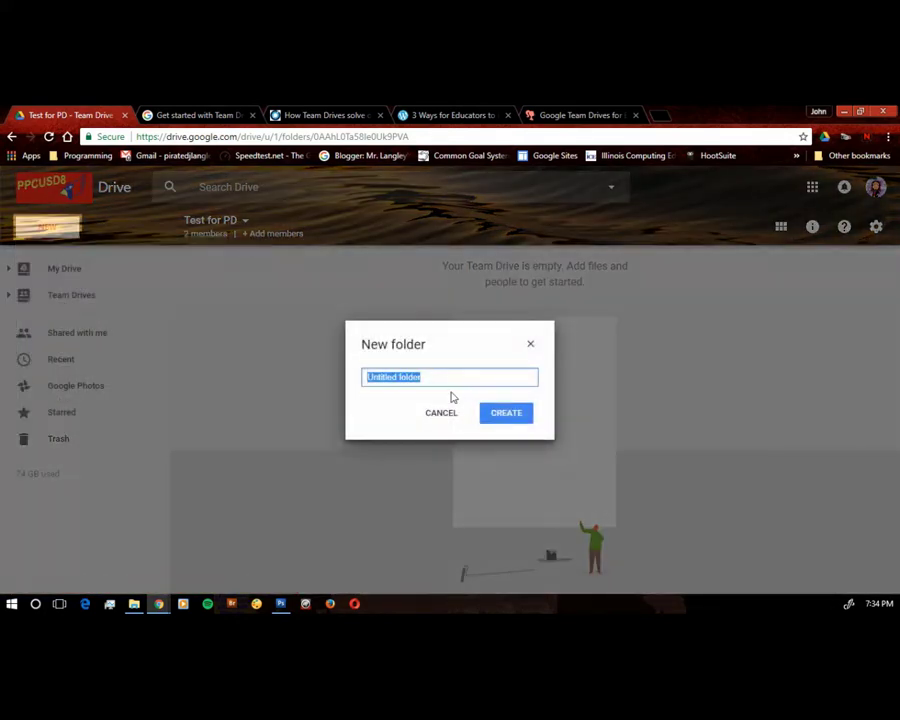
pyautogui.write('PD for Oc')
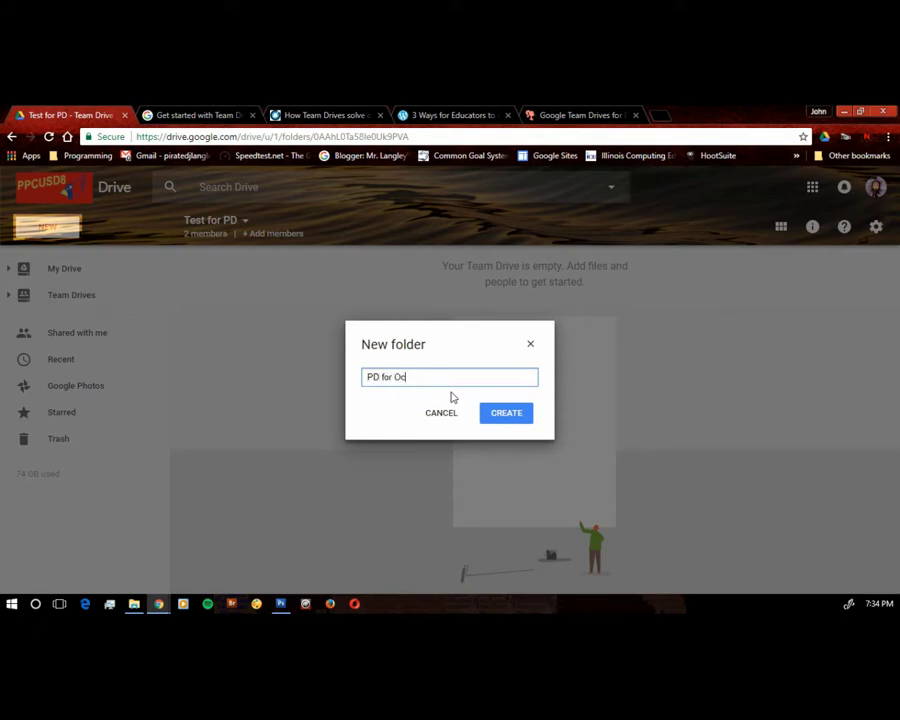
pyautogui.write('tober')
pyautogui.press('Return')
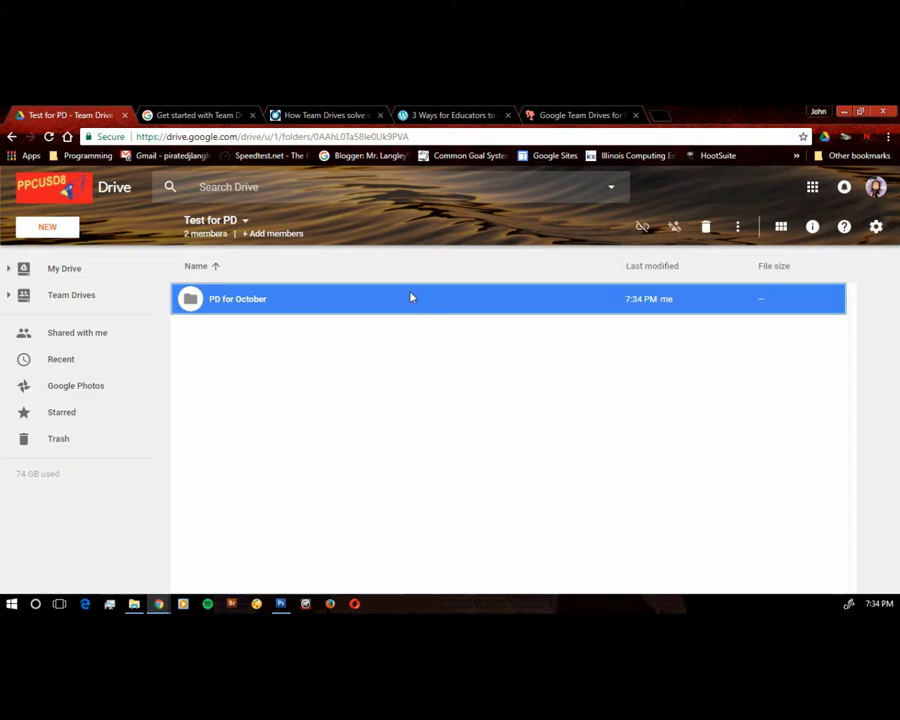
# - Open the PD for October folder and look over the options for adding new items to it
pyautogui.doubleClick(390, 309)
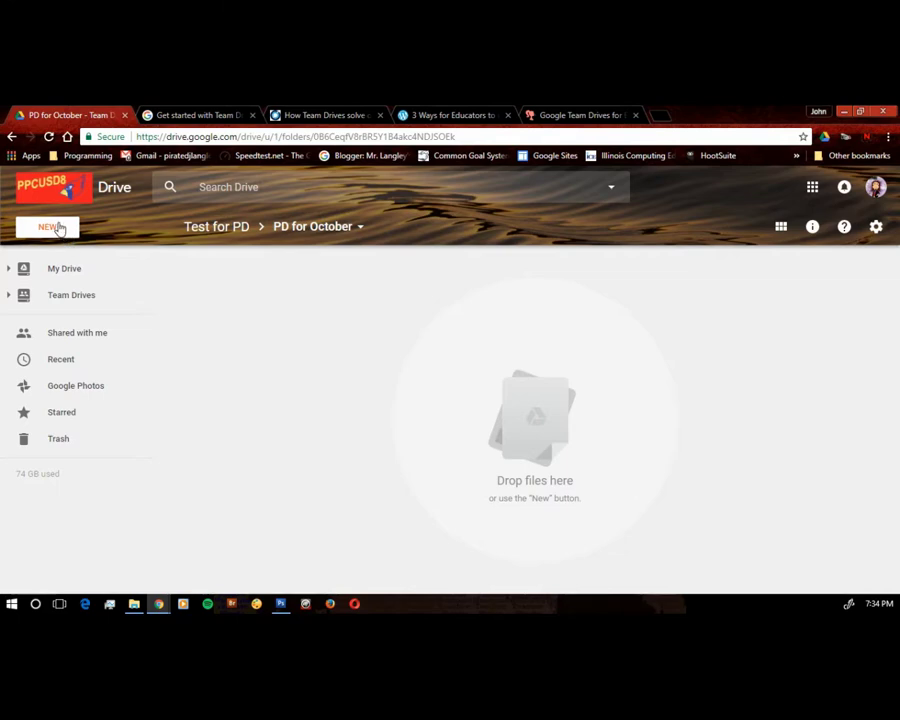
pyautogui.click(60, 228)
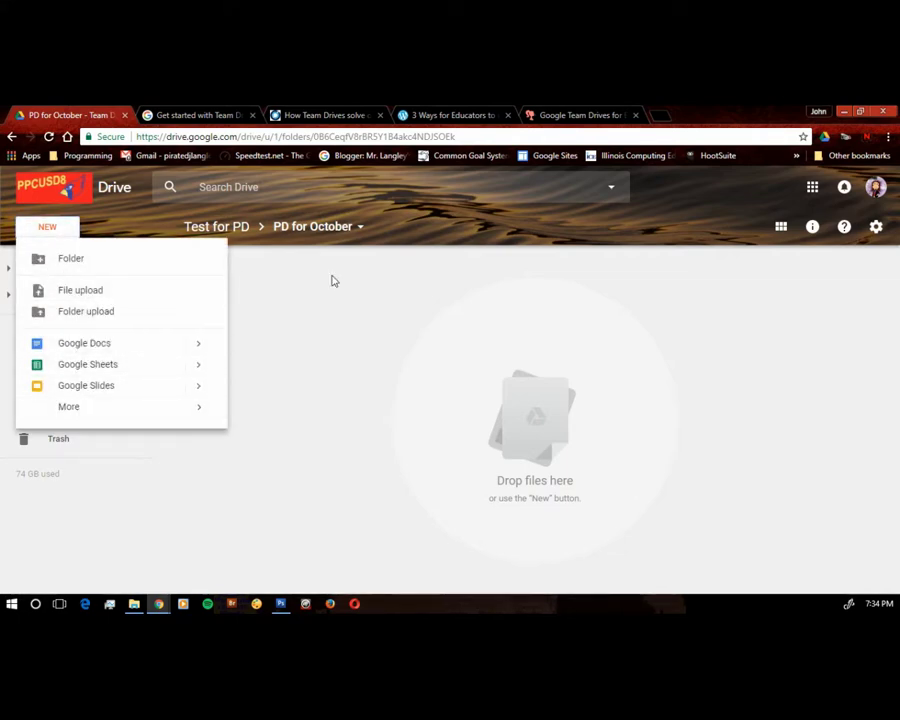
pyautogui.click(382, 292)
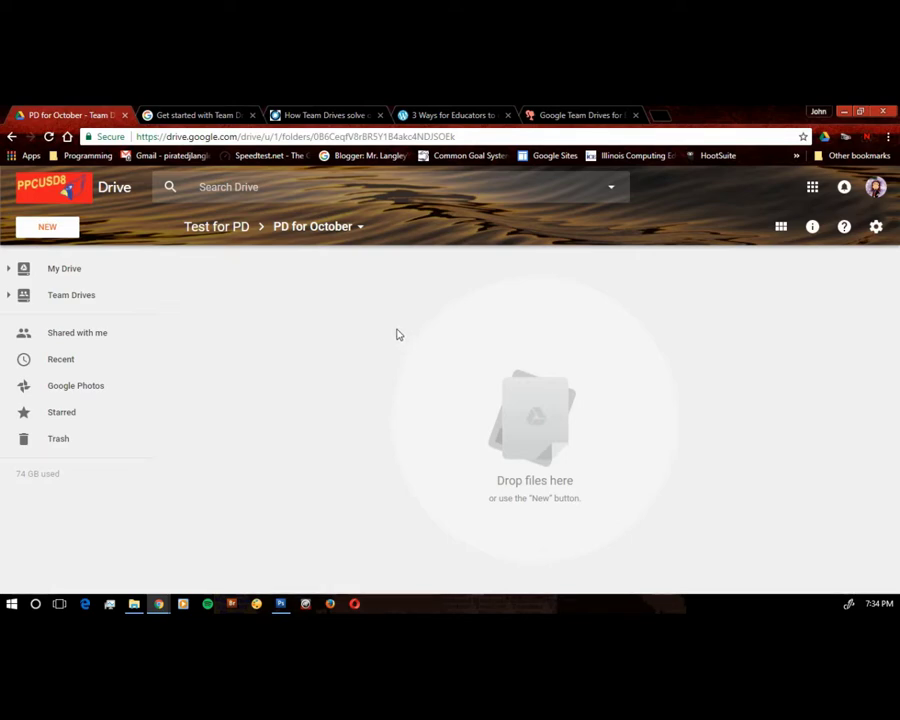
# - Open the Technology Team Drive and review its members and their access levels
pyautogui.click(78, 302)
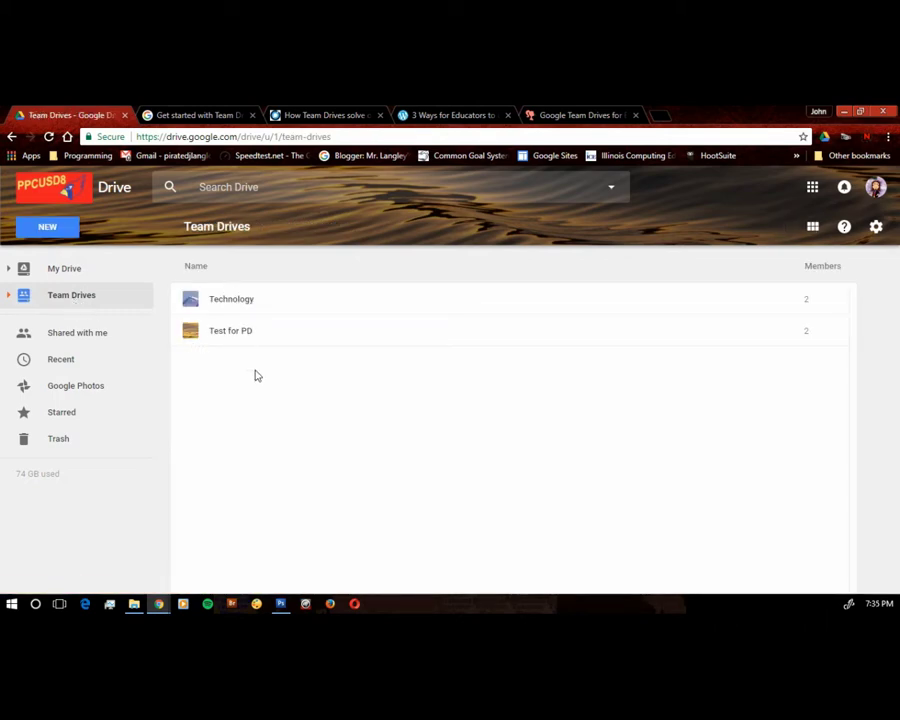
pyautogui.click(290, 304)
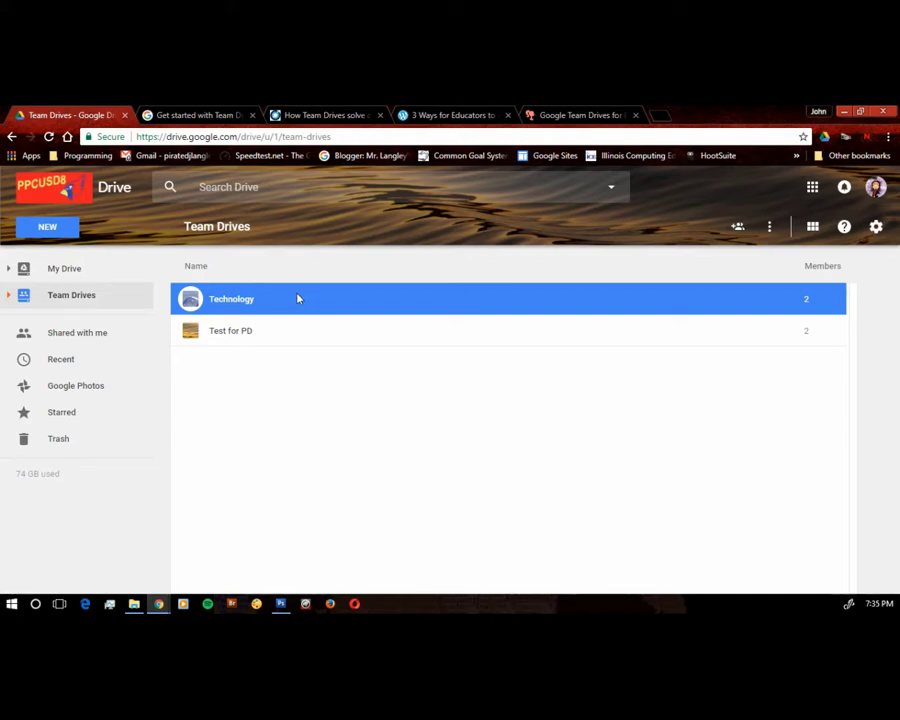
pyautogui.doubleClick(297, 298)
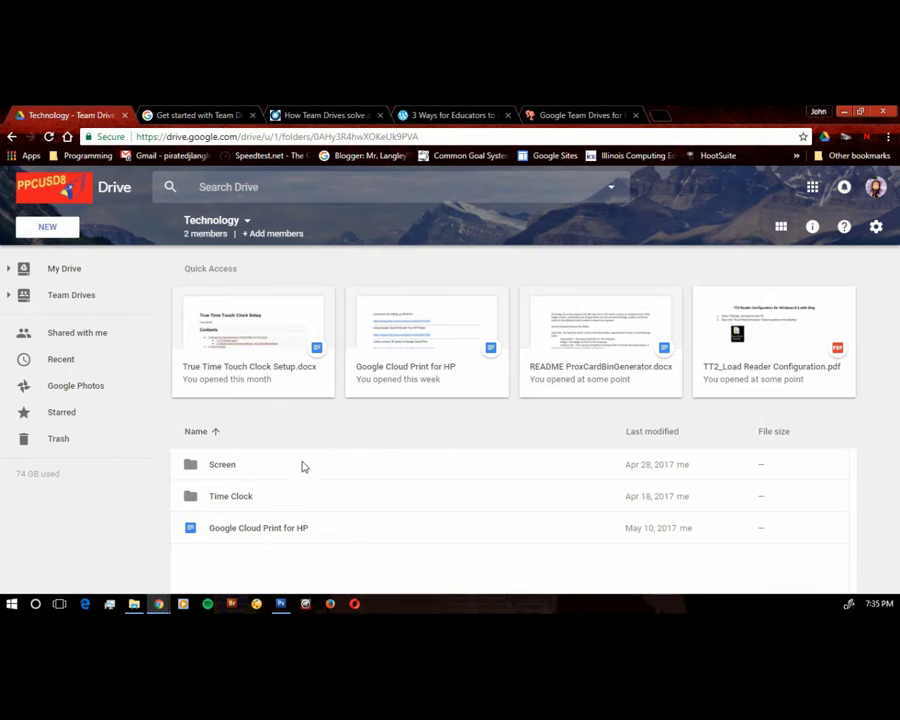
pyautogui.click(209, 236)
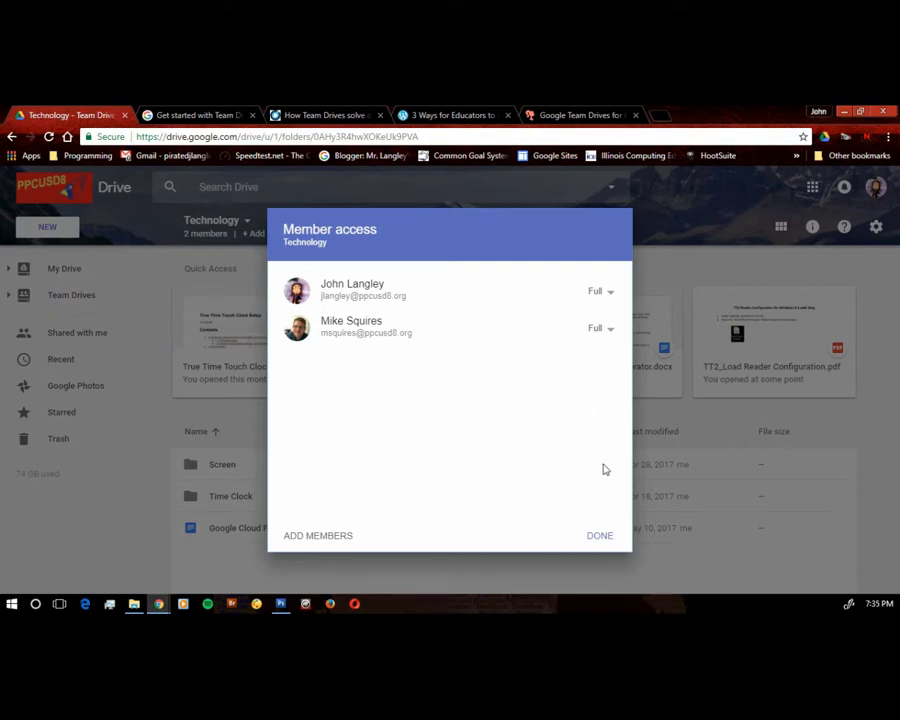
pyautogui.click(606, 536)
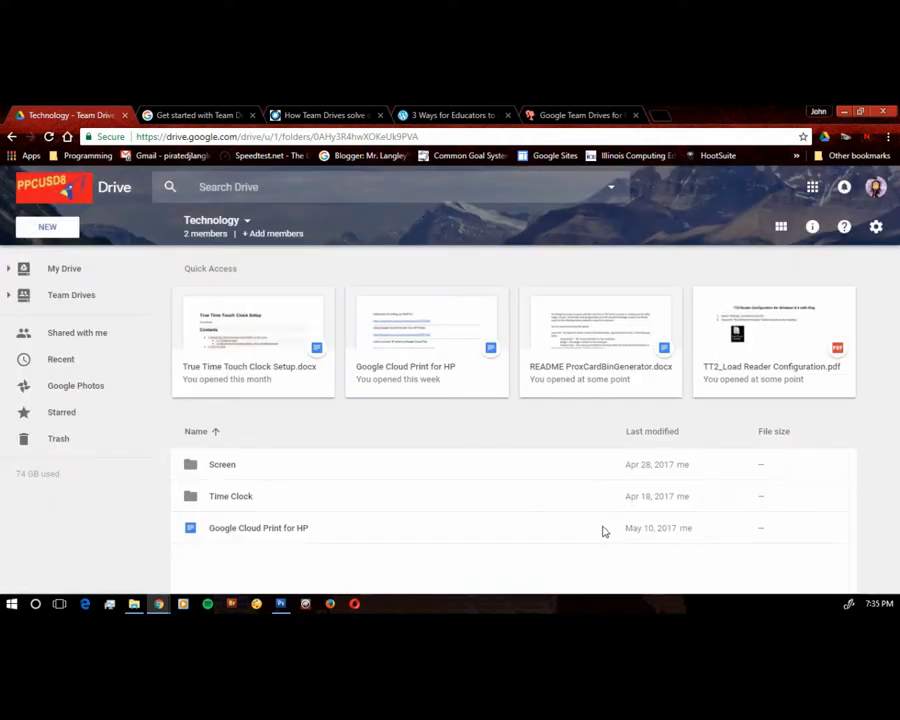
pyautogui.click(416, 429)
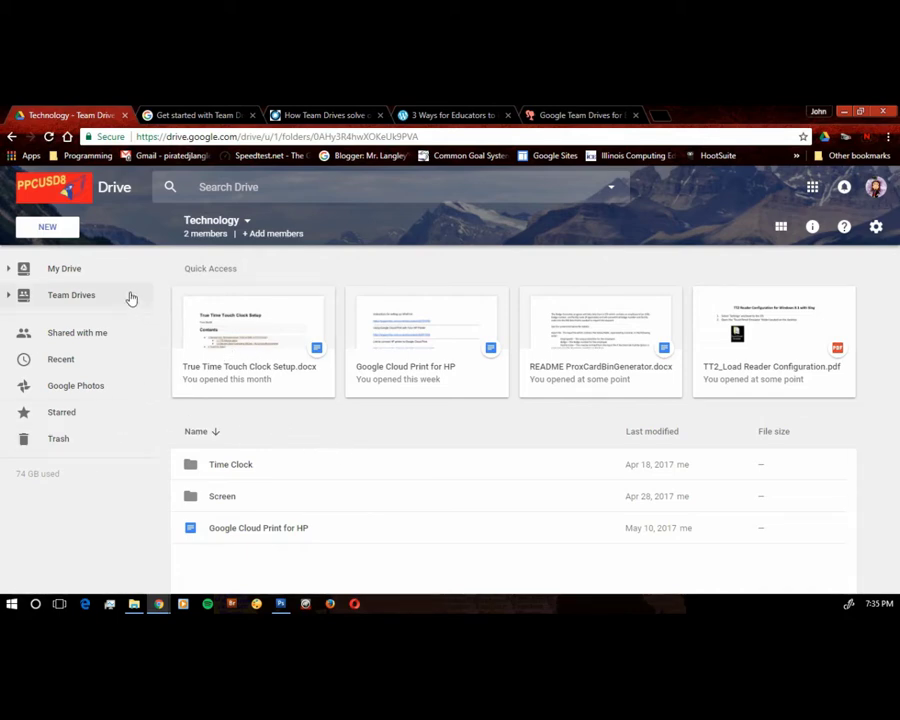
# - View the deleted items of the Technology Team Drive, followed by the deleted items of My Drive
pyautogui.click(73, 300)
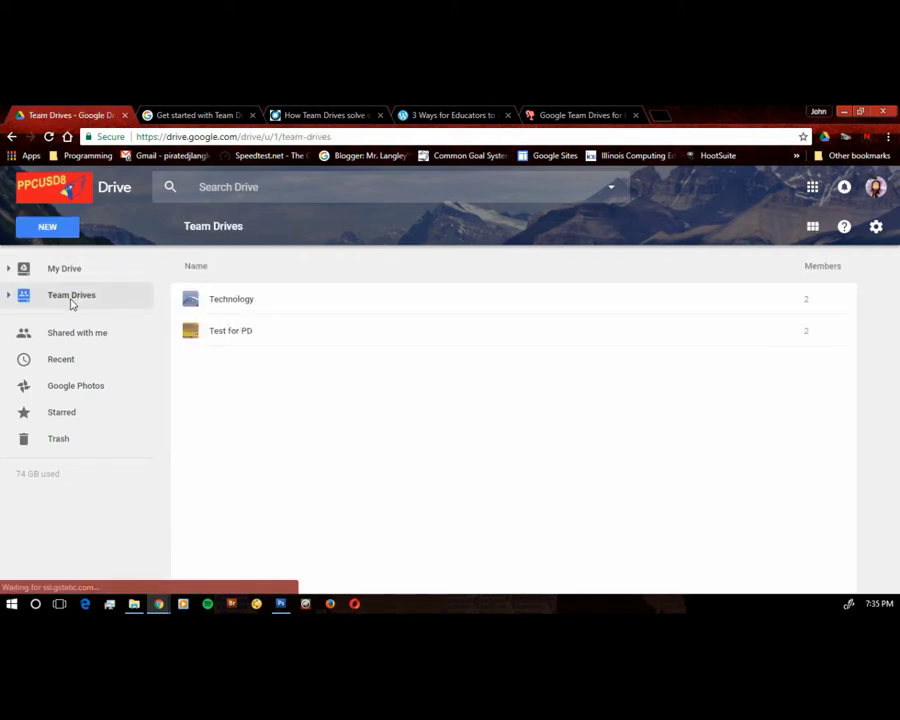
pyautogui.doubleClick(255, 301)
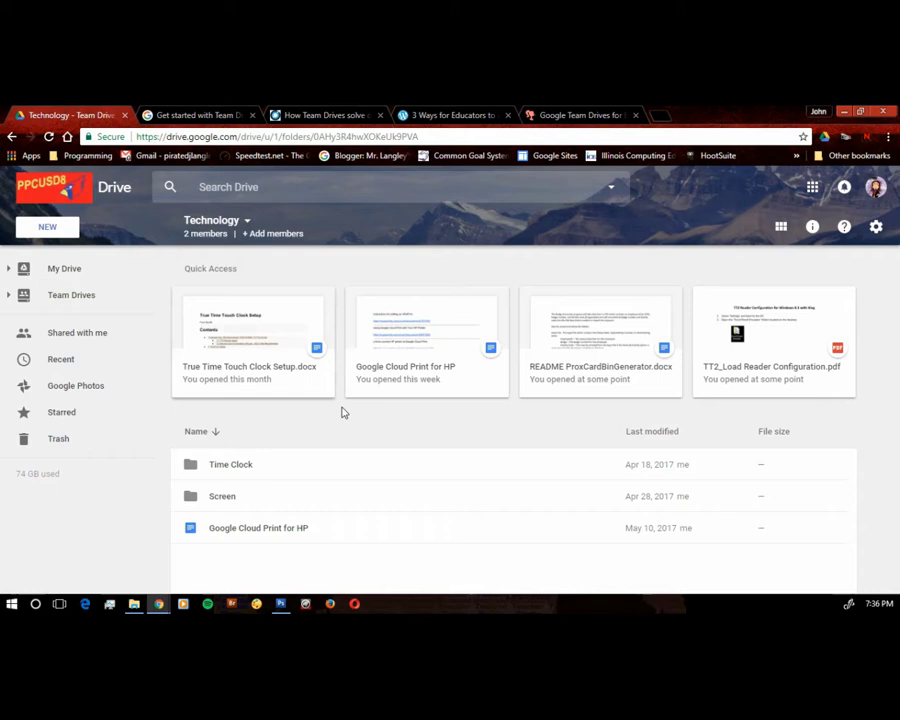
pyautogui.click(55, 439)
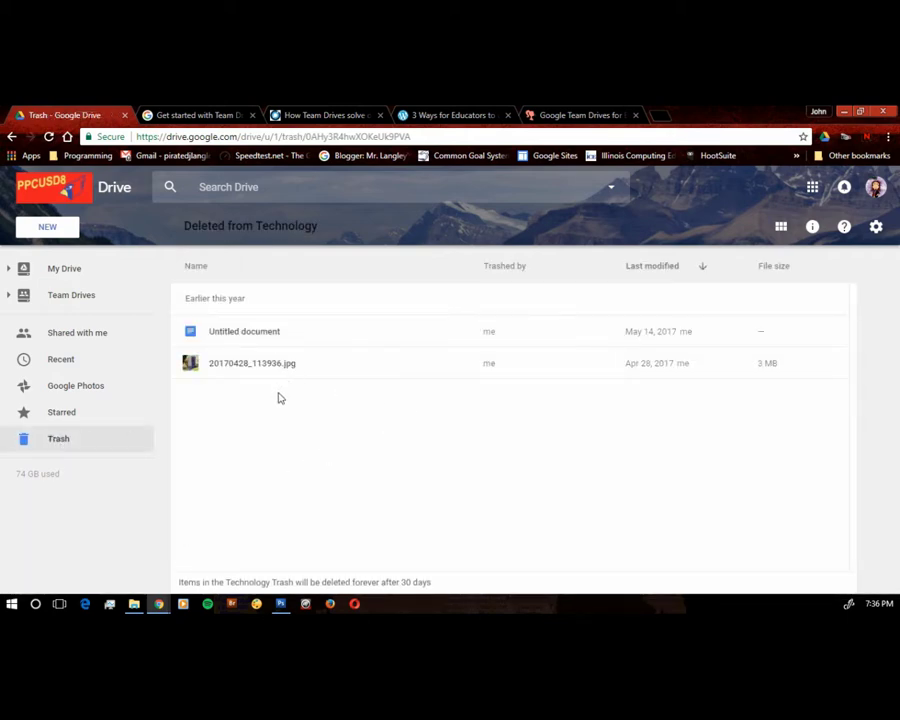
pyautogui.click(72, 268)
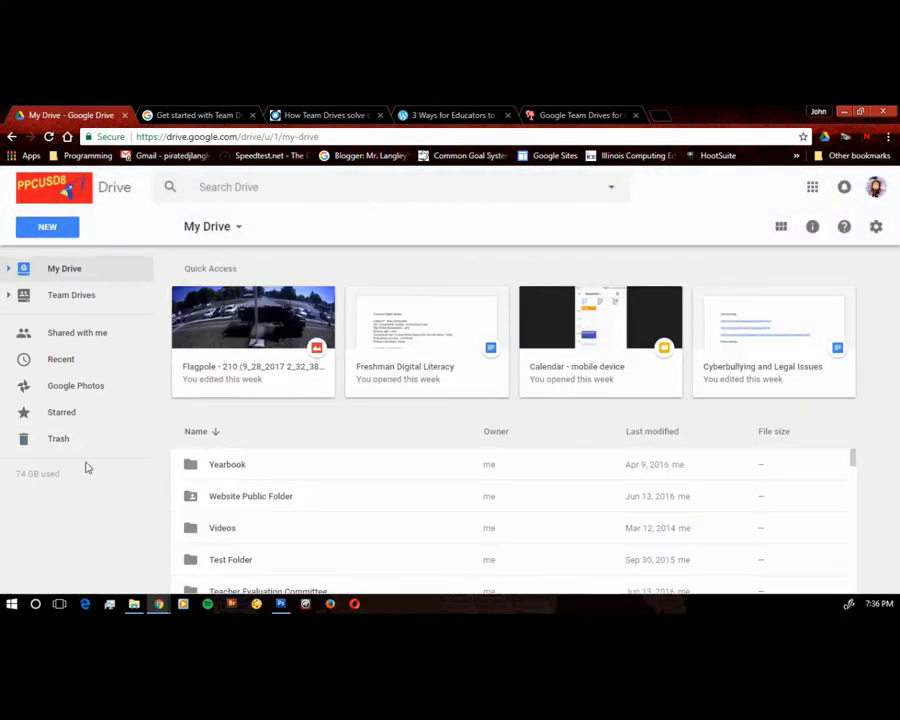
pyautogui.click(56, 441)
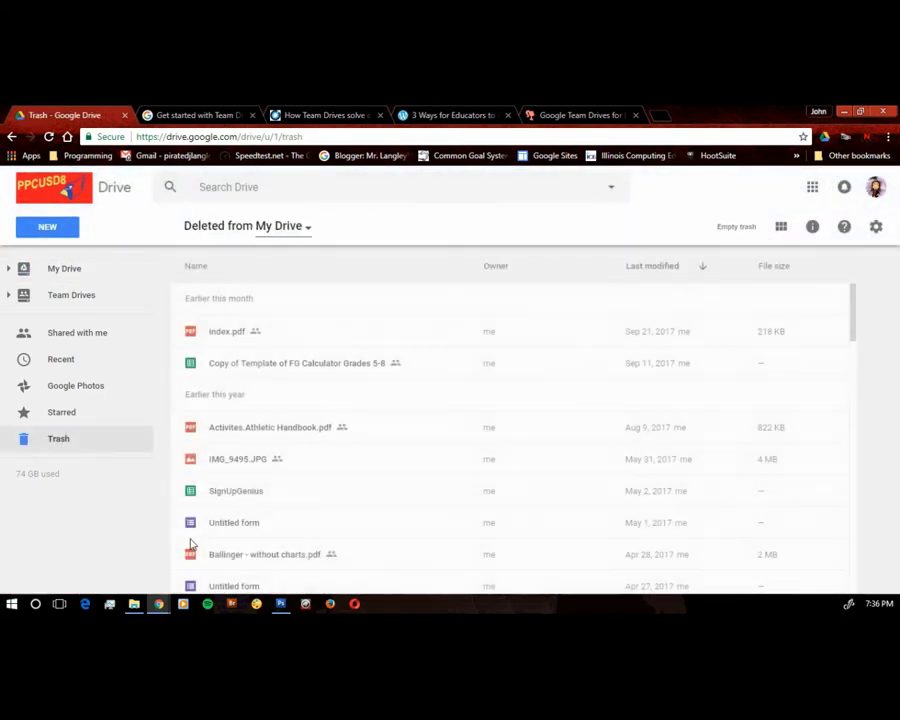
# - Return to the Technology Team Drive and view its own trash again
pyautogui.click(80, 298)
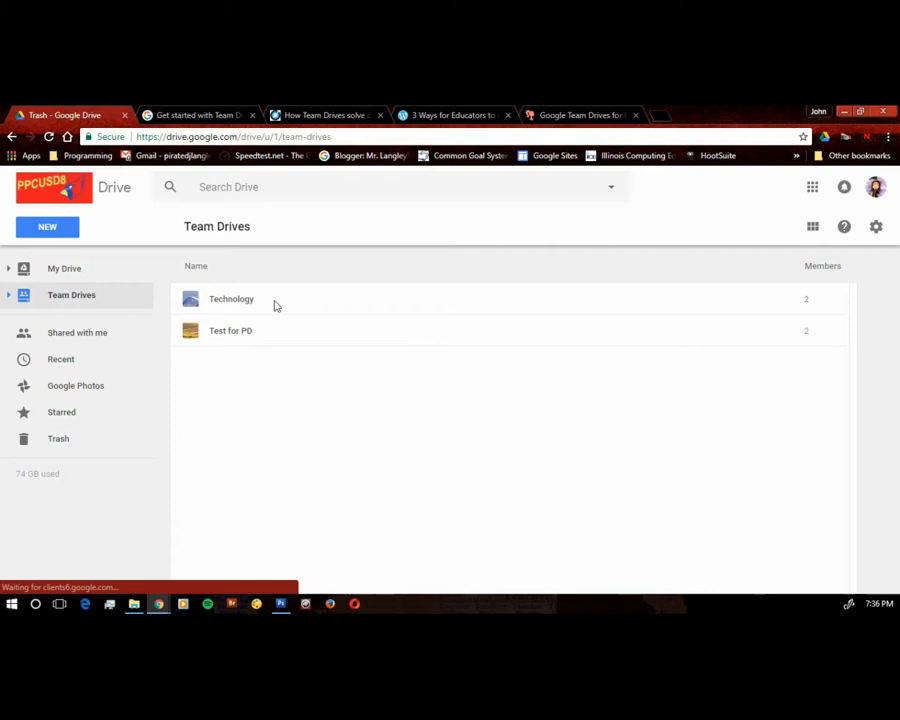
pyautogui.click(287, 307)
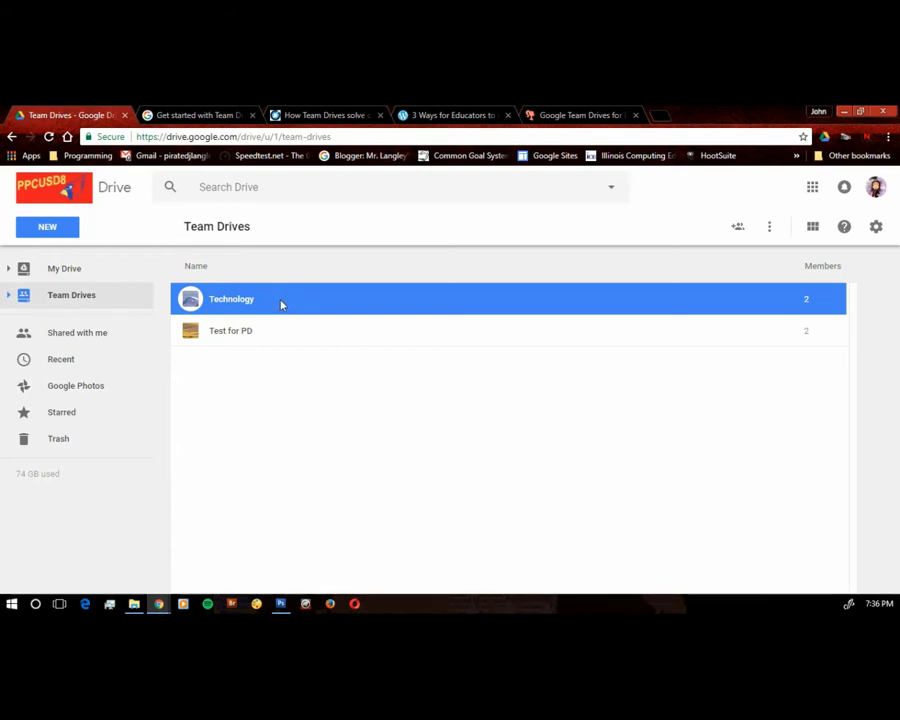
pyautogui.doubleClick(282, 304)
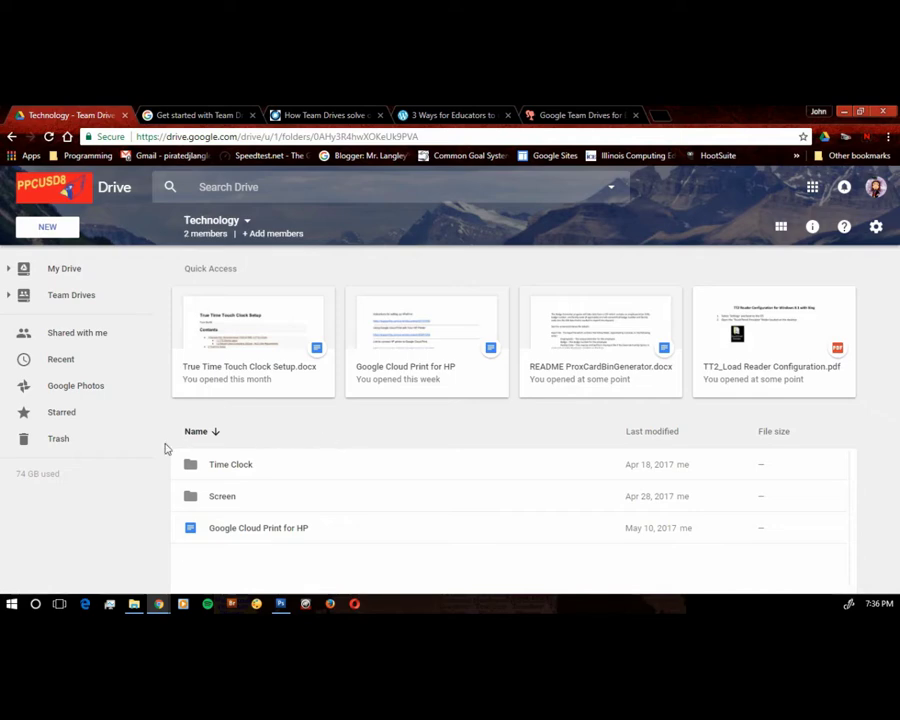
pyautogui.click(62, 442)
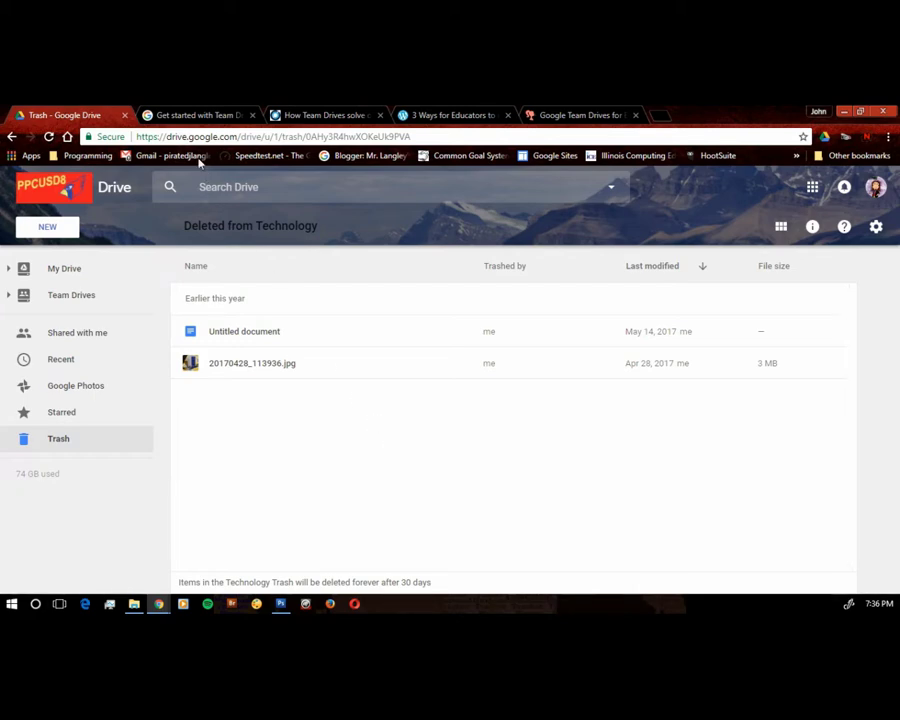
# - Look through the open Team Drives resources: the G Suite Learning Center guide and the three articles on using Team Drives
pyautogui.click(193, 117)
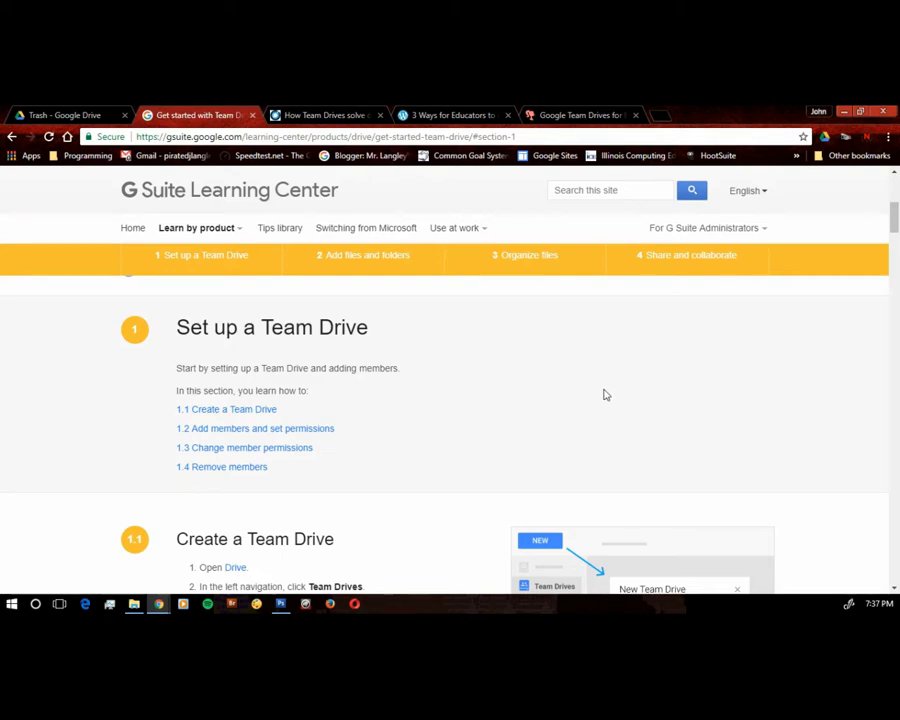
pyautogui.click(320, 116)
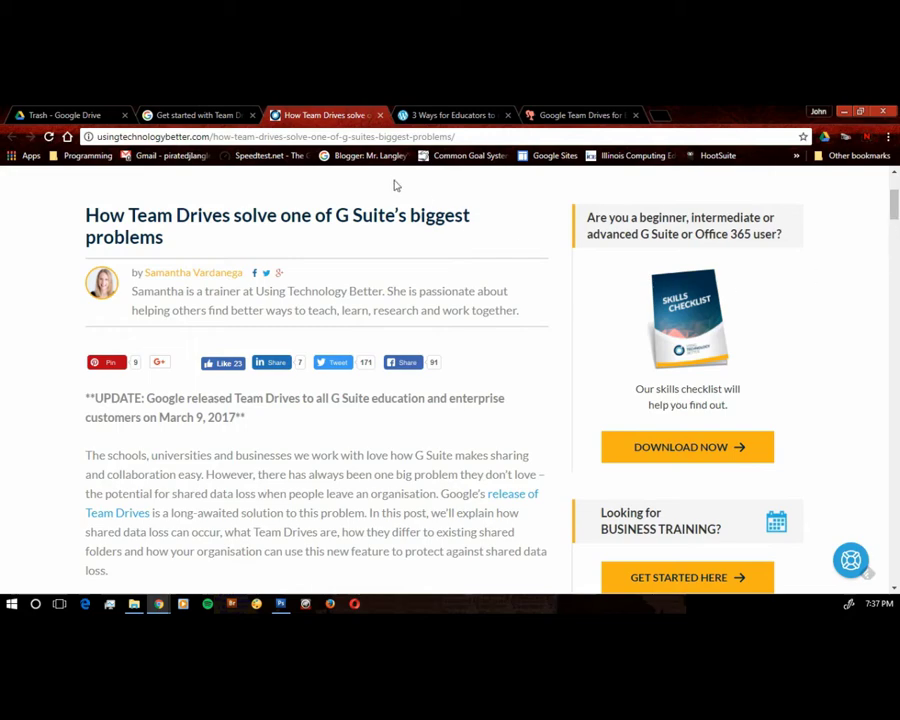
pyautogui.click(452, 115)
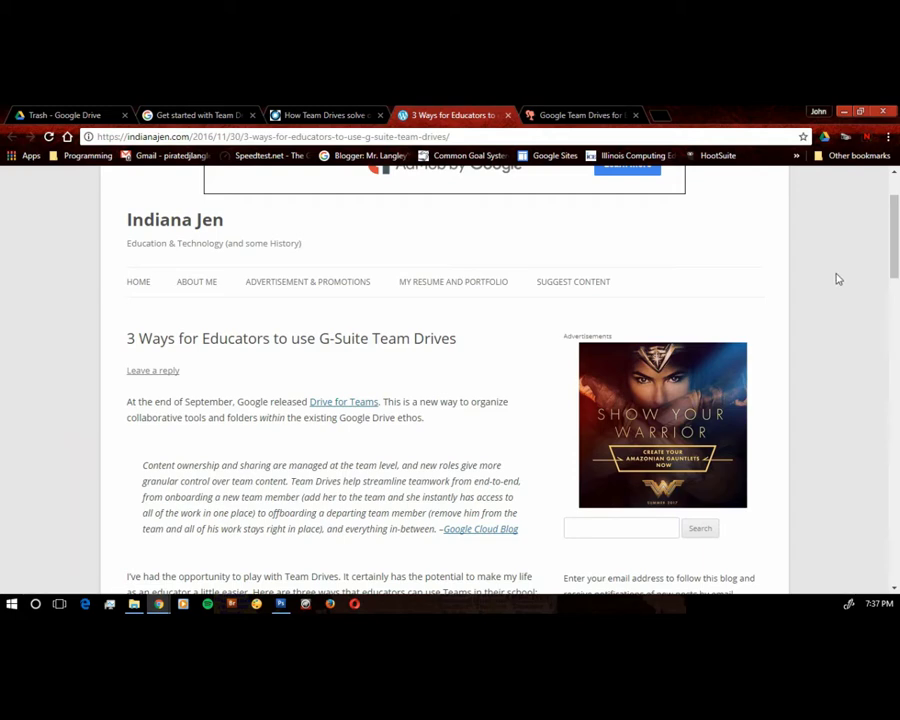
pyautogui.click(581, 117)
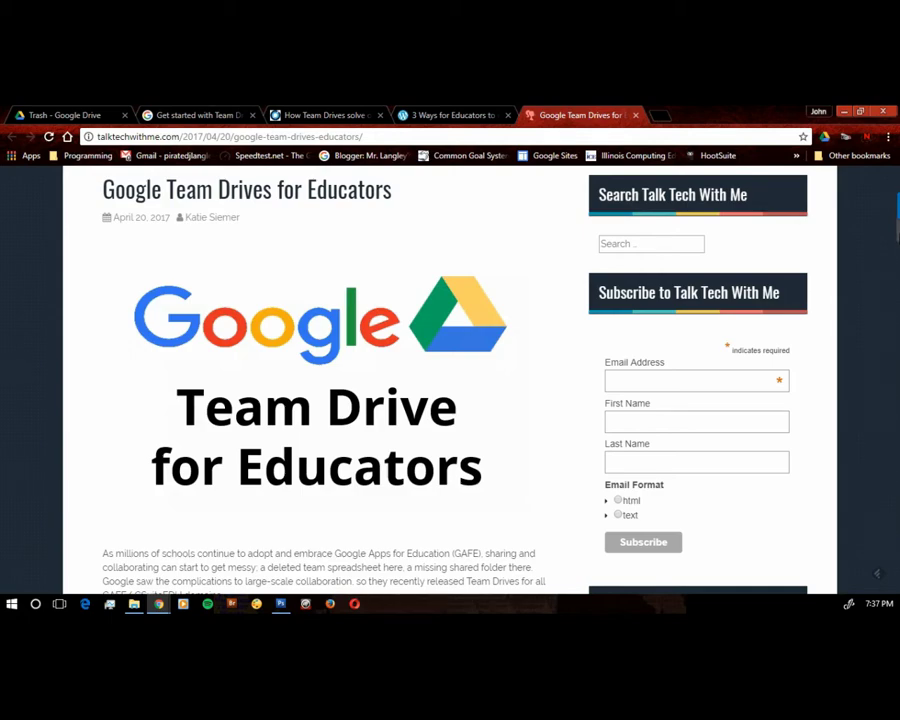
pyautogui.scroll(-5, 450, 380)
pyautogui.scroll(-2, 895, 270)
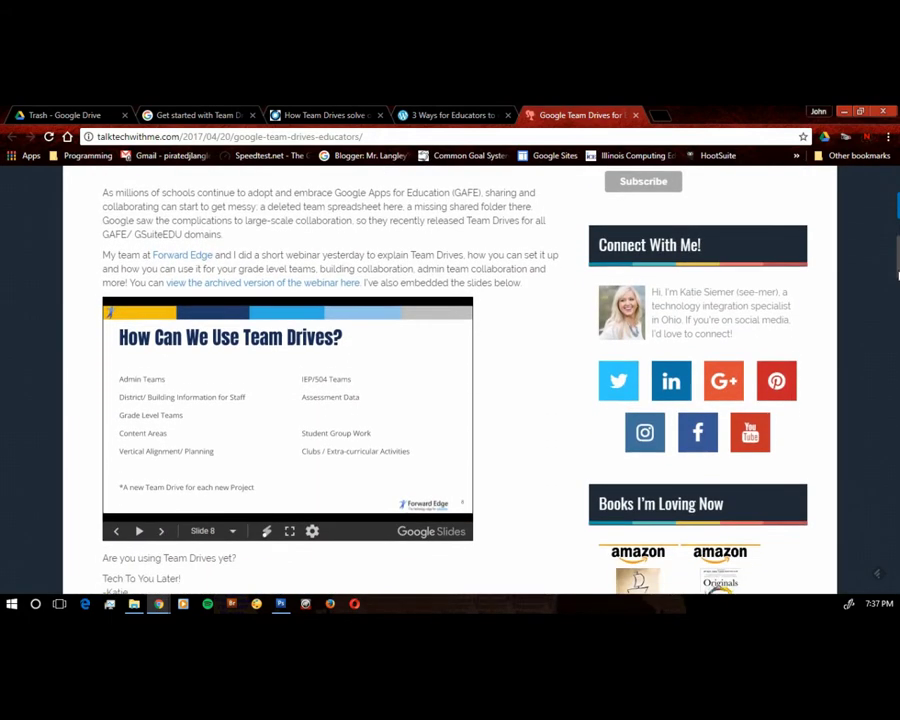